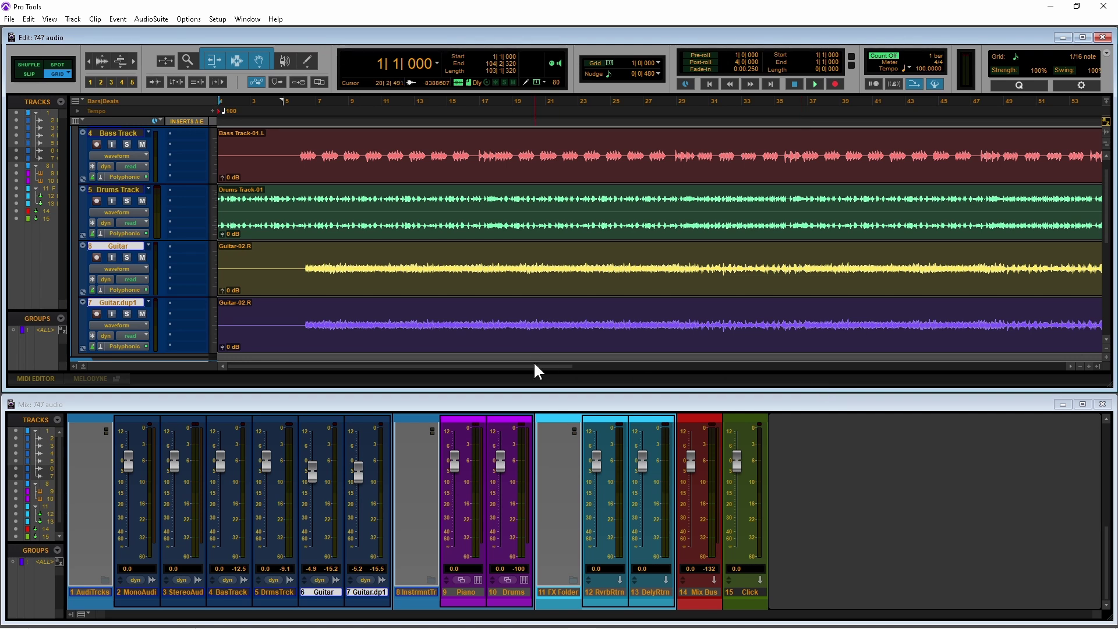
- Scroll to the end of the clips and select bars 99 to 105 on the ruler
drag(533, 366, 958, 364)
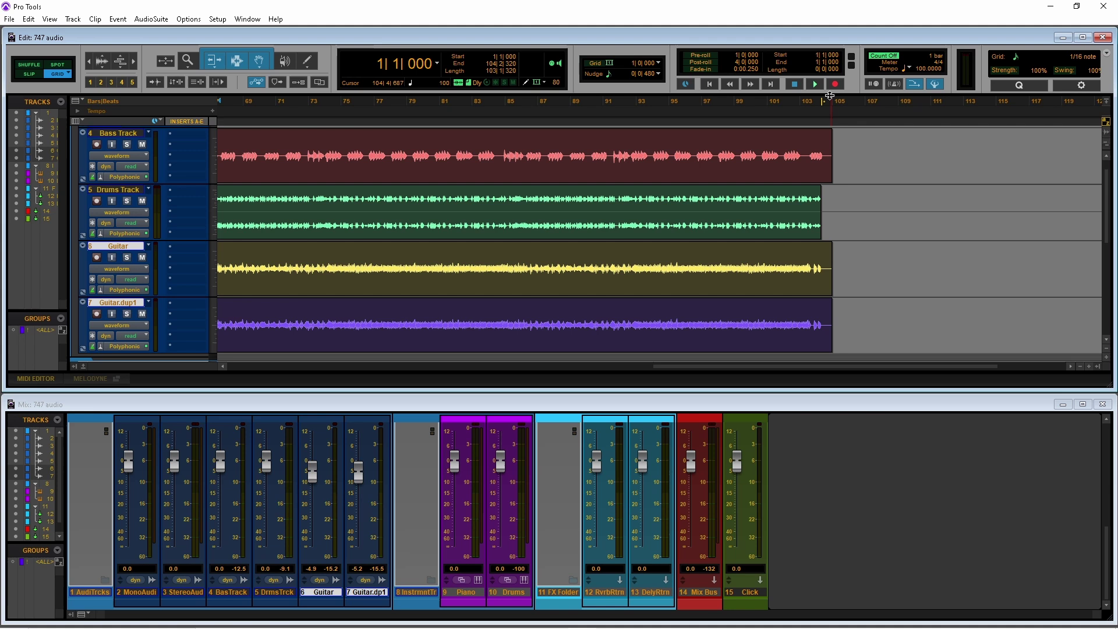
drag(833, 101, 205, 97)
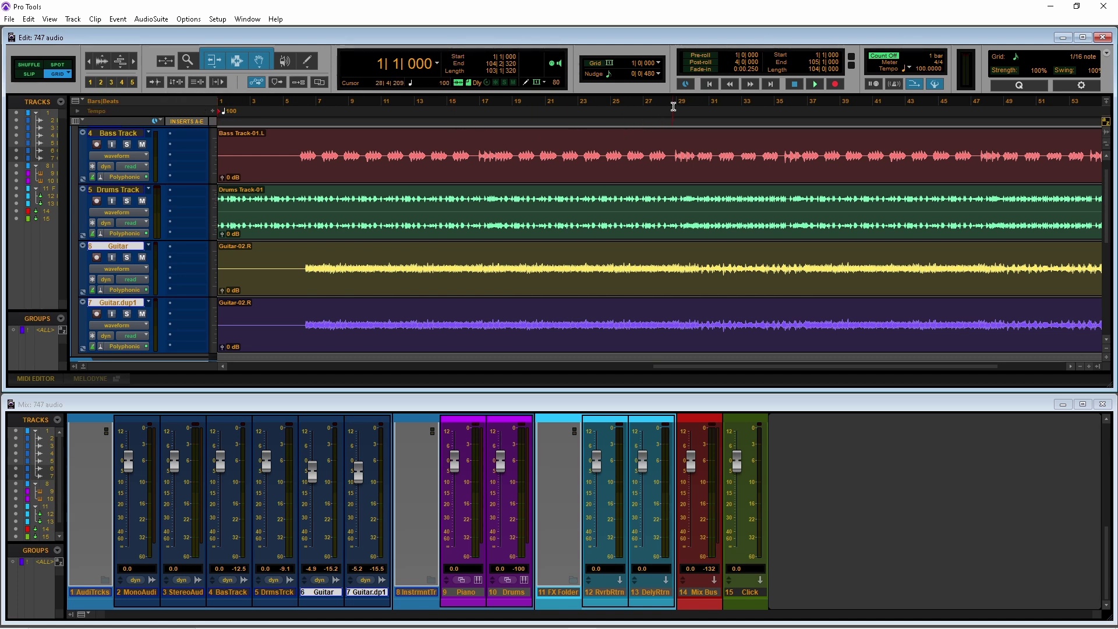
- Return to zero, then place the insertion point at bar 105 (105|1|000), just past the clips
click(711, 84)
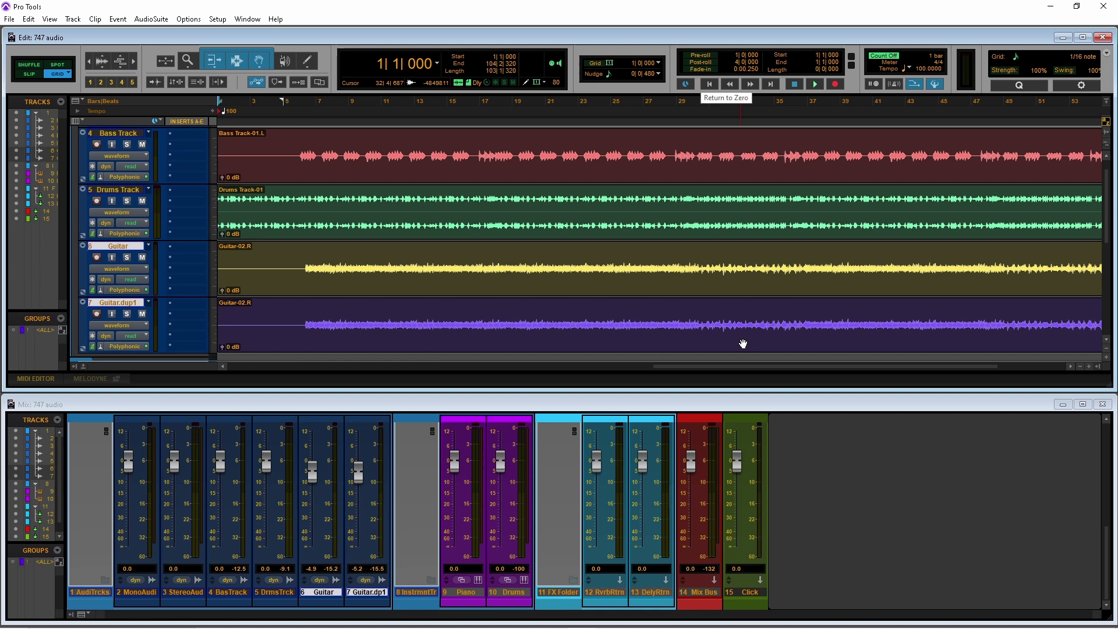
drag(752, 365, 777, 368)
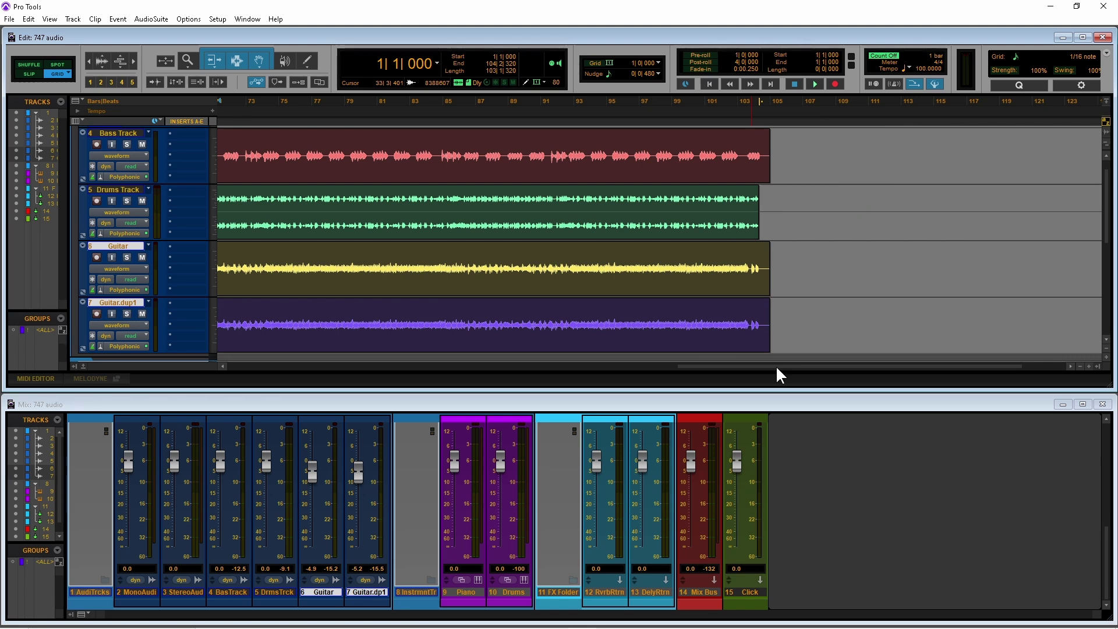
click(770, 104)
- Set the Transport Start to 1|1|000 so the selection spans bars 1 to 105
click(813, 53)
text(1)
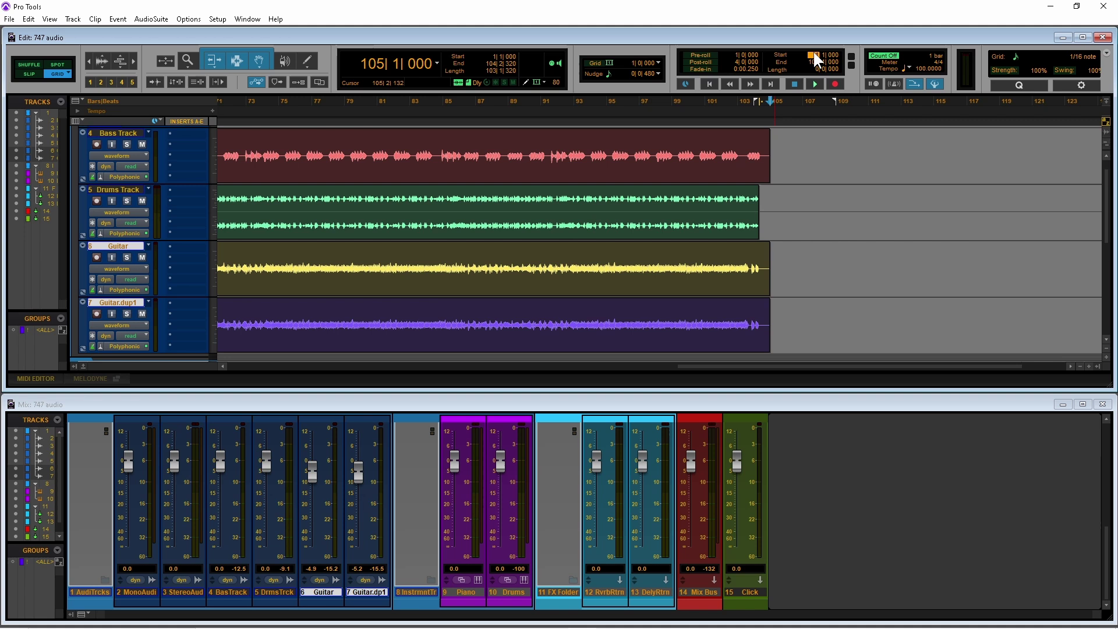
click(823, 54)
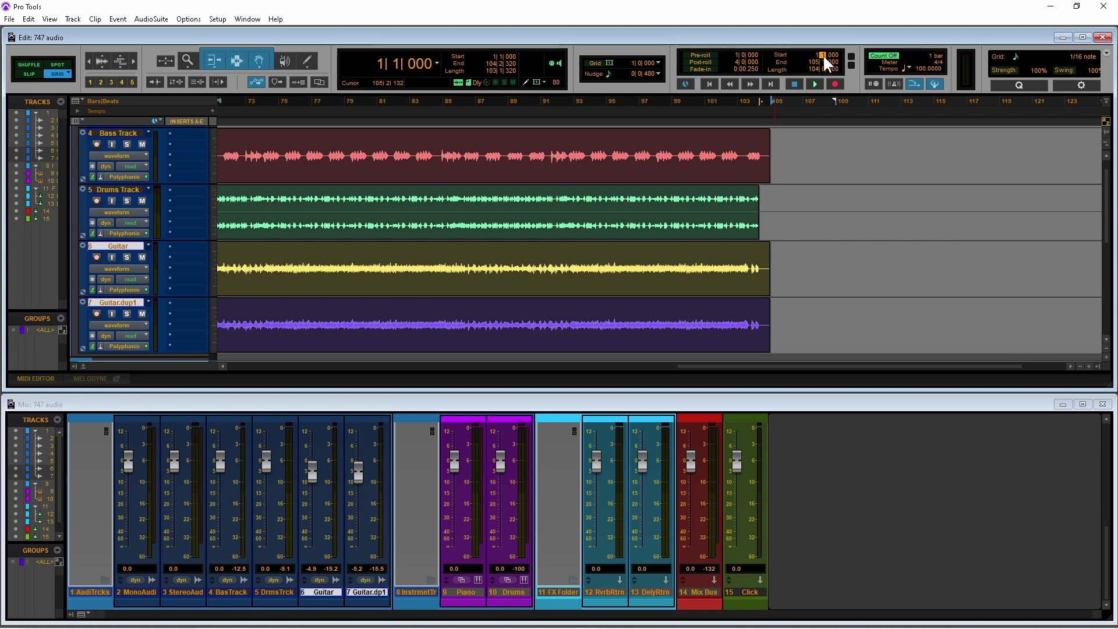
click(830, 54)
click(10, 20)
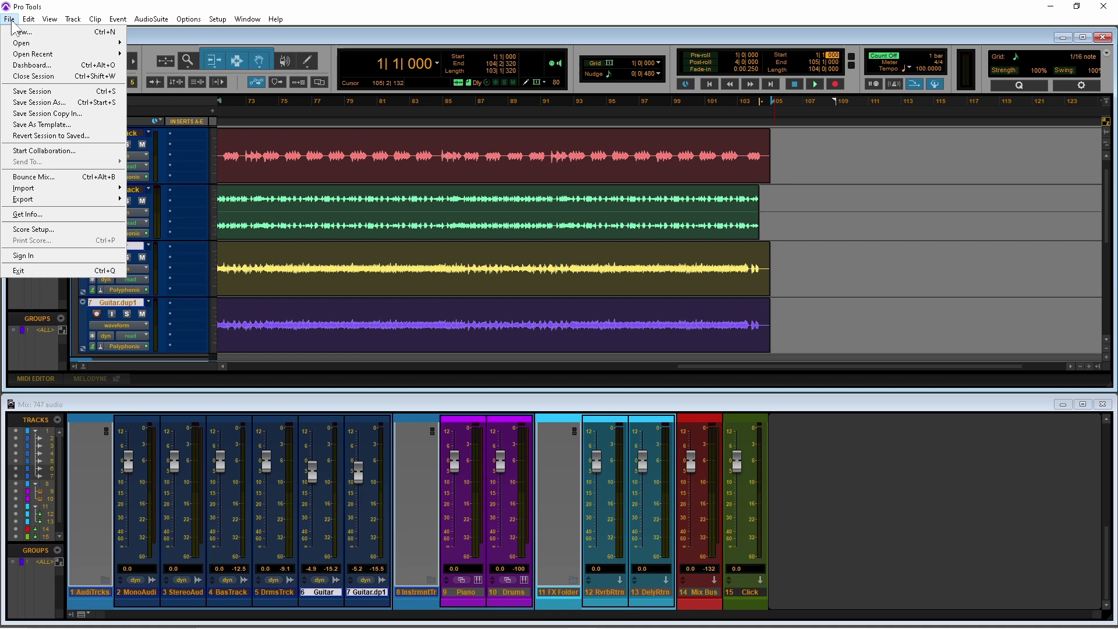
- Open Bounce Mix and rename the bounce file from '747 audio' to '747 Mix1'
click(35, 176)
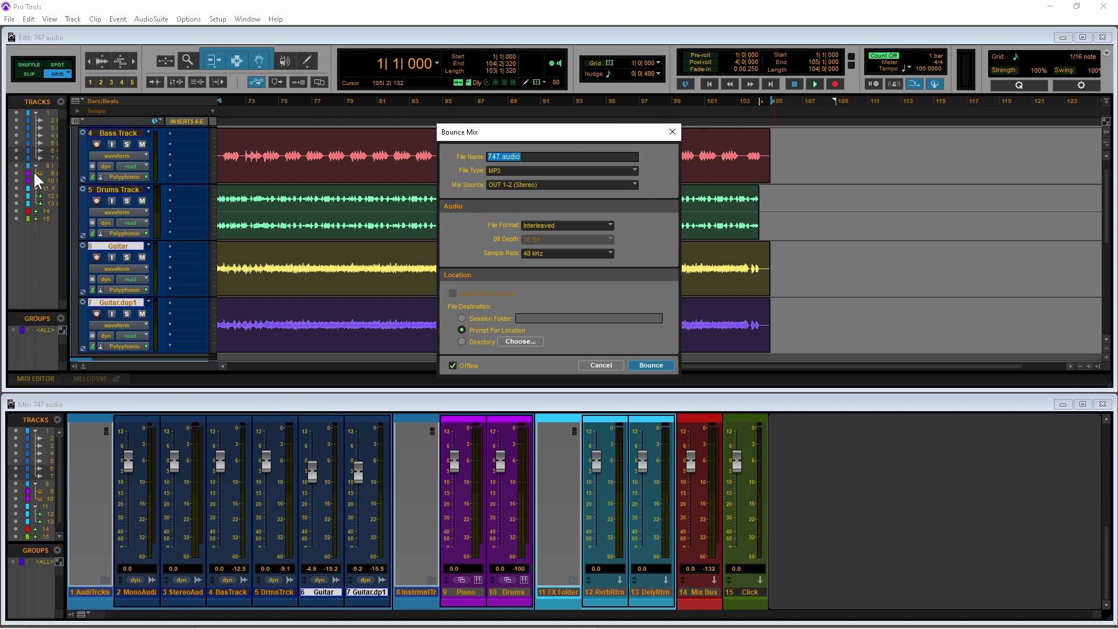
click(539, 158)
key(BackSpace)
key(BackSpace)
key(BackSpace)
key(BackSpace)
key(BackSpace)
key(BackSpace)
text(Mi)
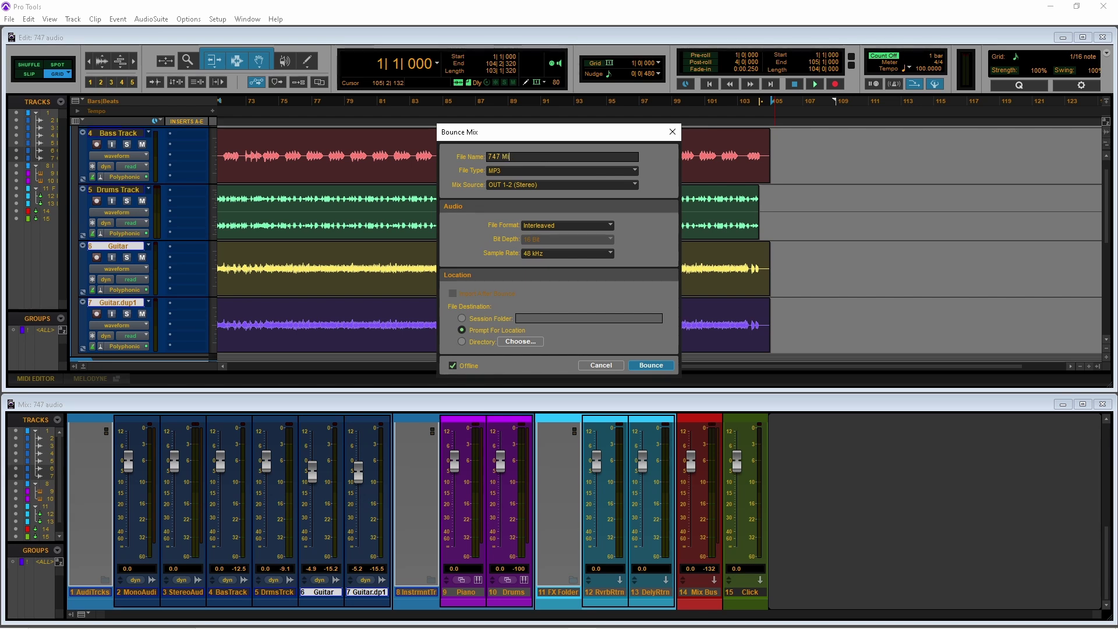
text(x1)
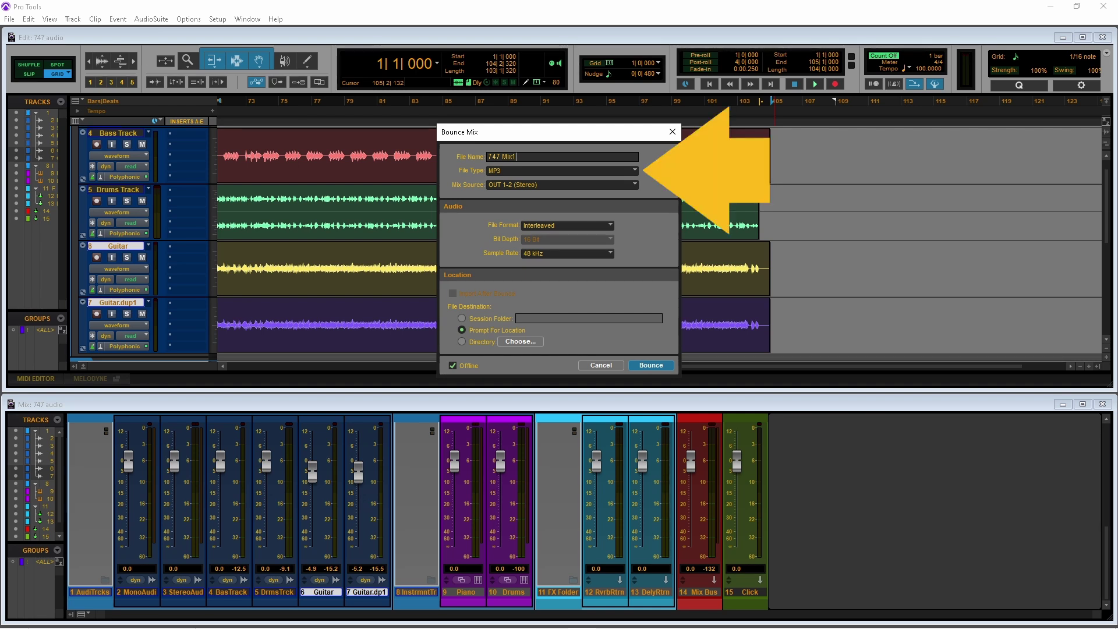
- Change the bounce File Type from MP3 to WAV (BWF)
click(634, 170)
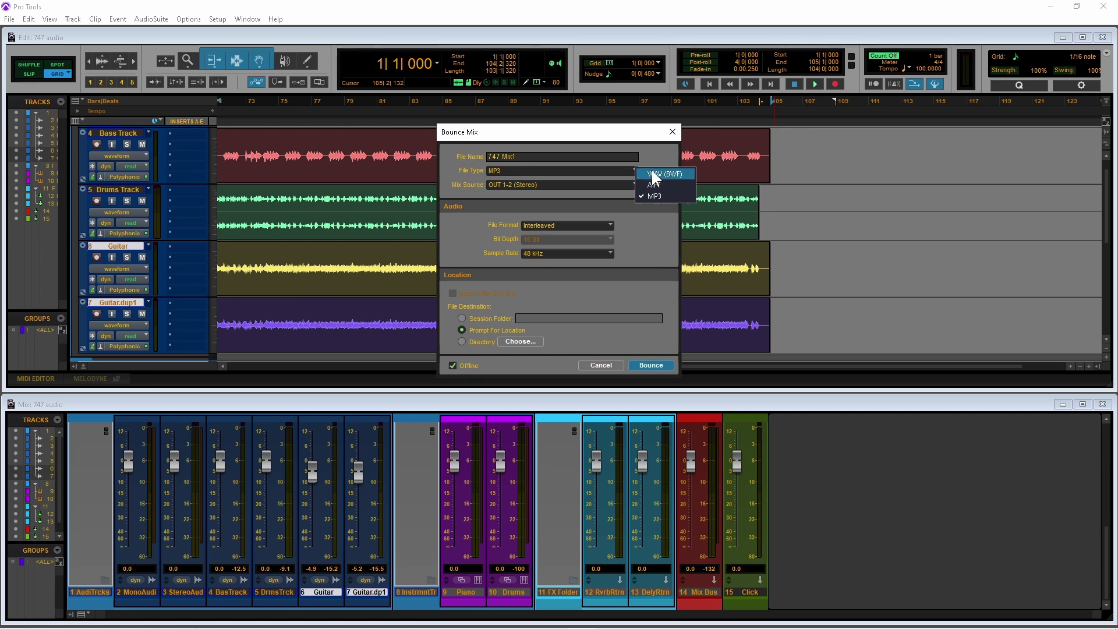
click(653, 174)
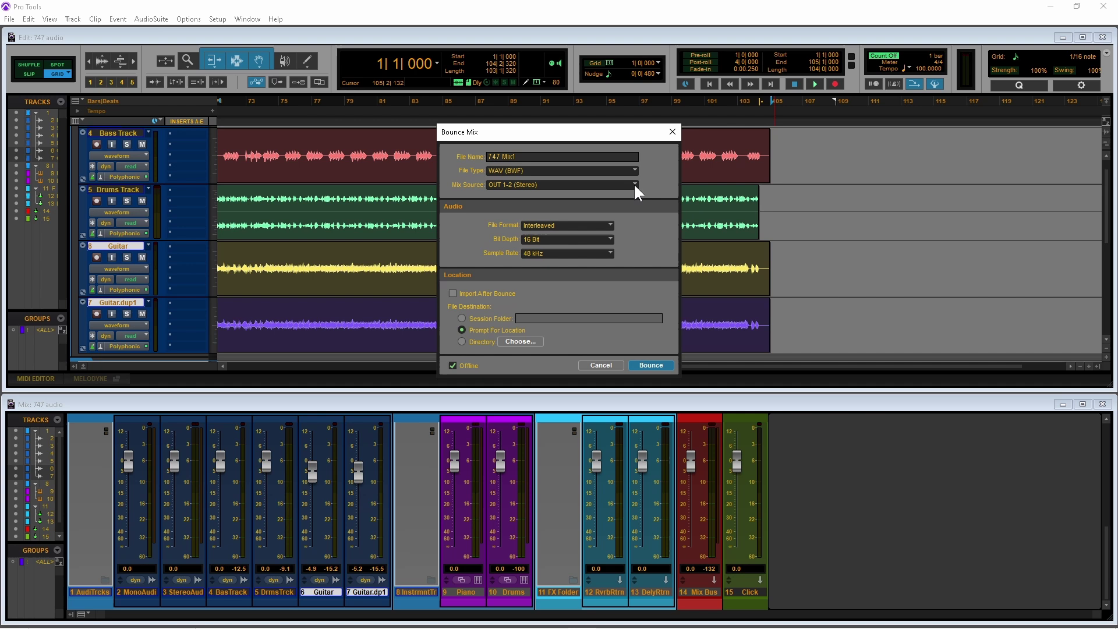
- Set the bounce Mix Source to Mix Bus (Stereo) instead of OUT 1-2
click(634, 185)
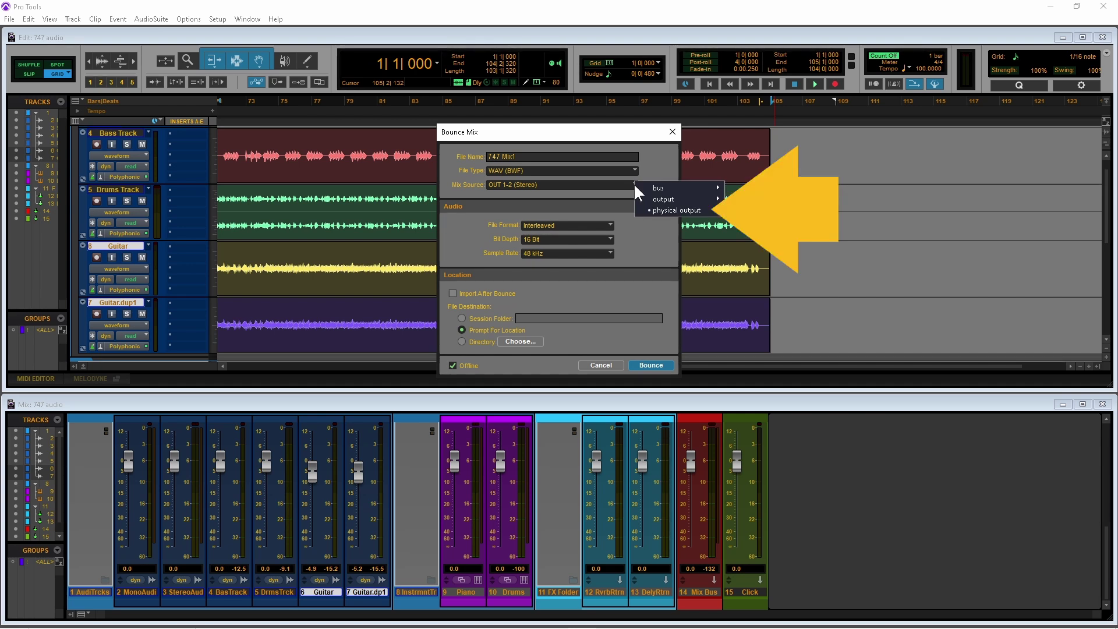
mouse_move(655, 215)
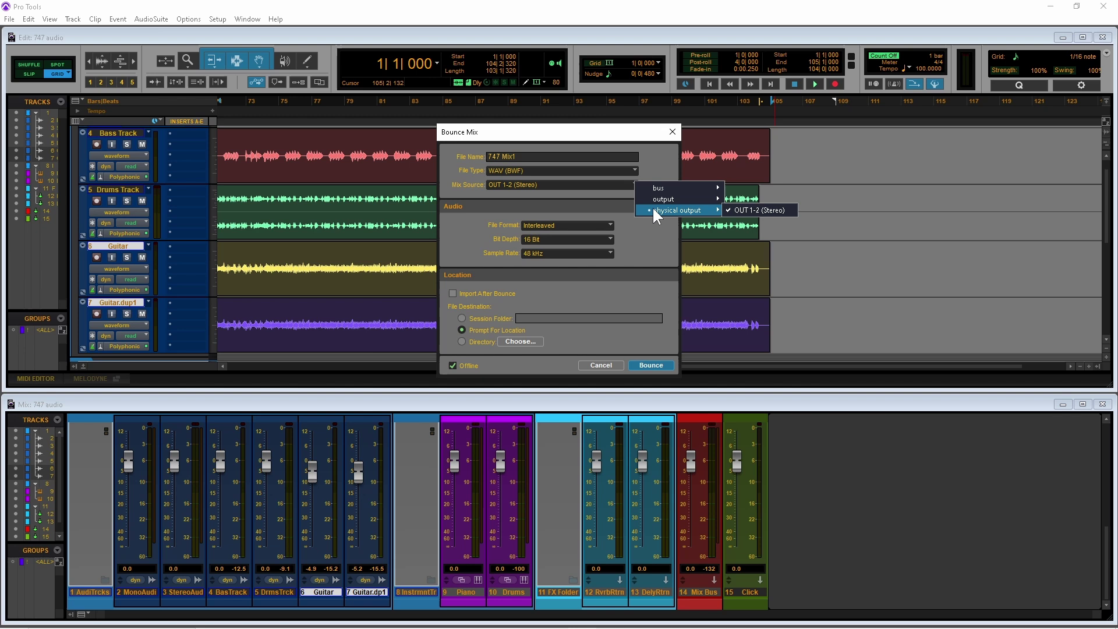
click(737, 208)
click(632, 183)
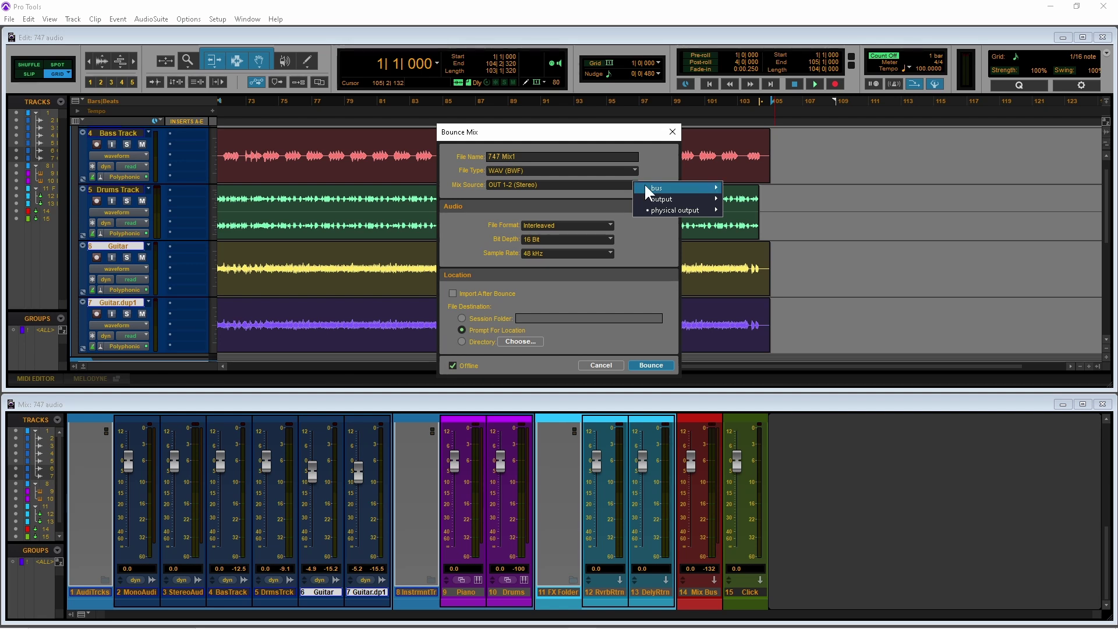
mouse_move(645, 187)
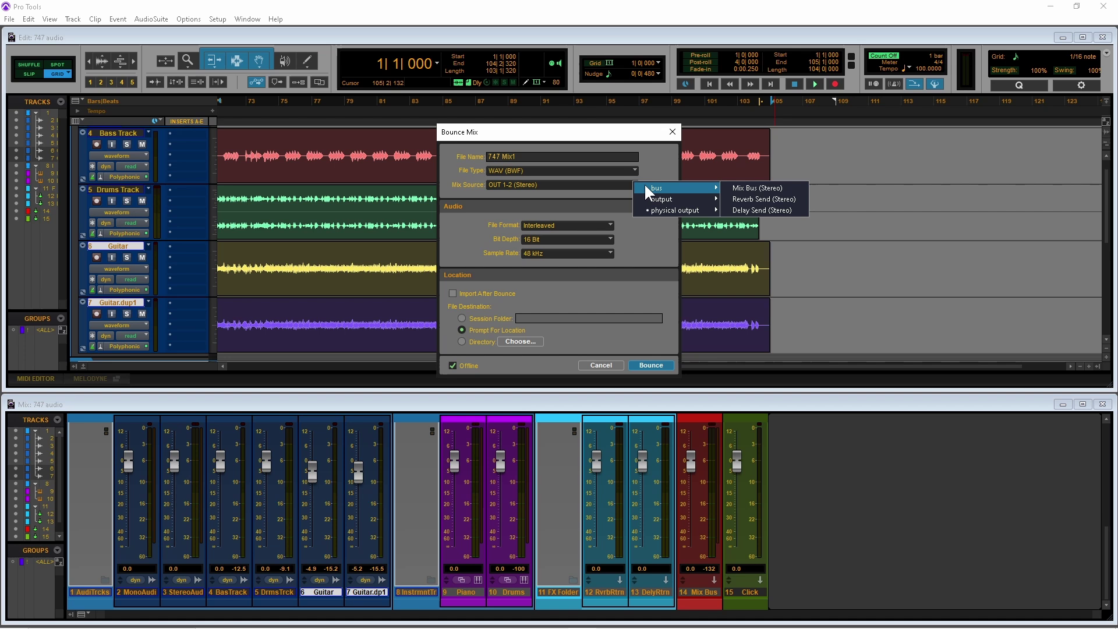
click(728, 187)
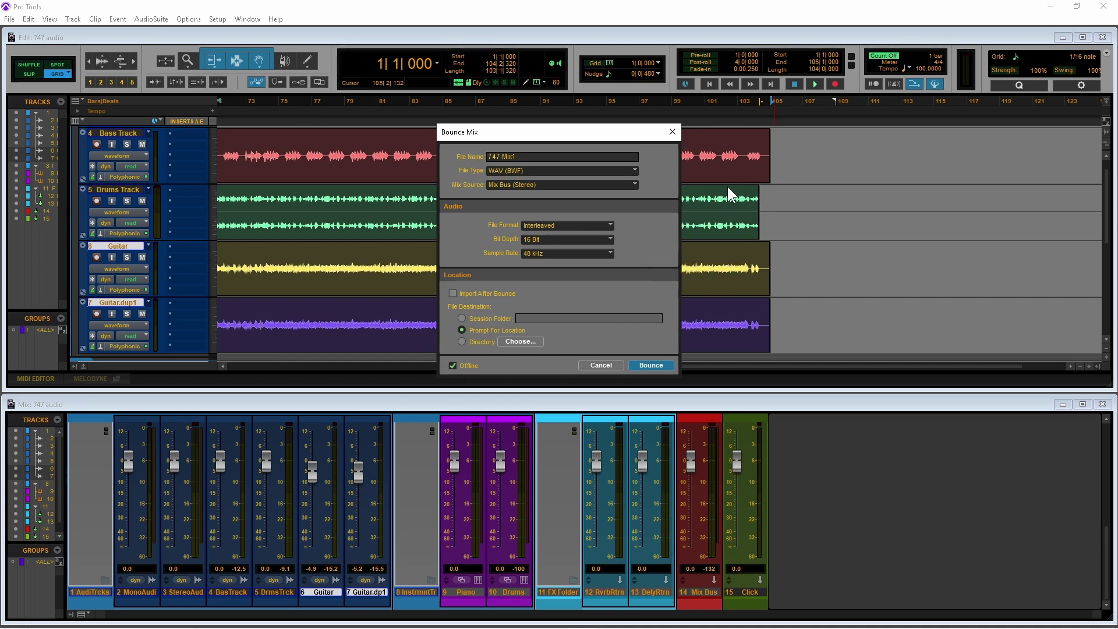
- Keep Bit Depth at 16 Bit and set the Sample Rate to 44.1 kHz
click(613, 237)
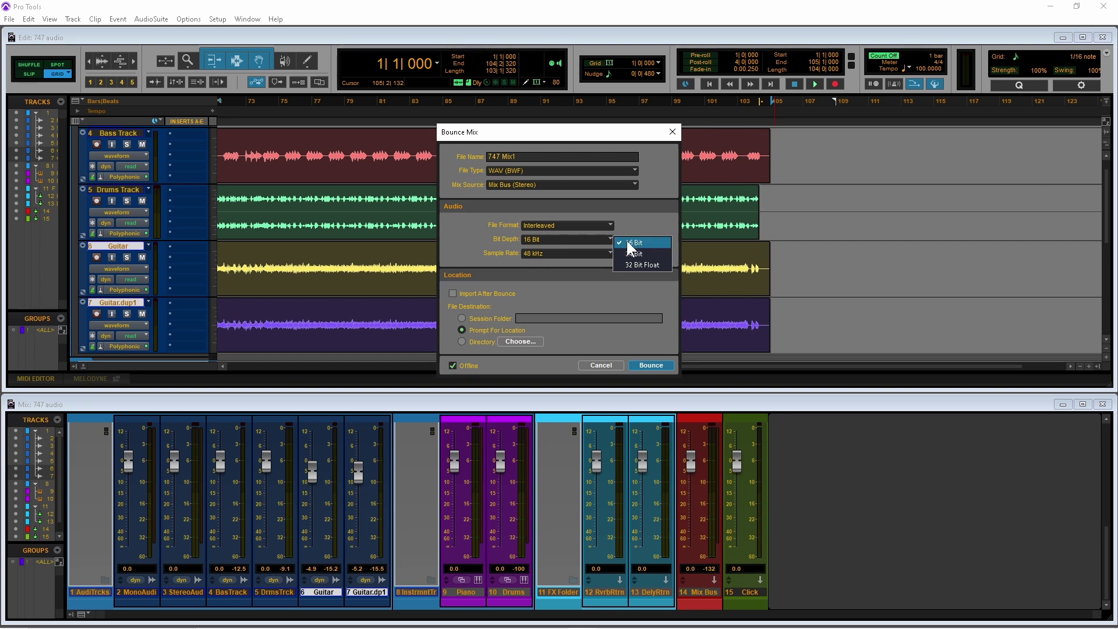
click(628, 243)
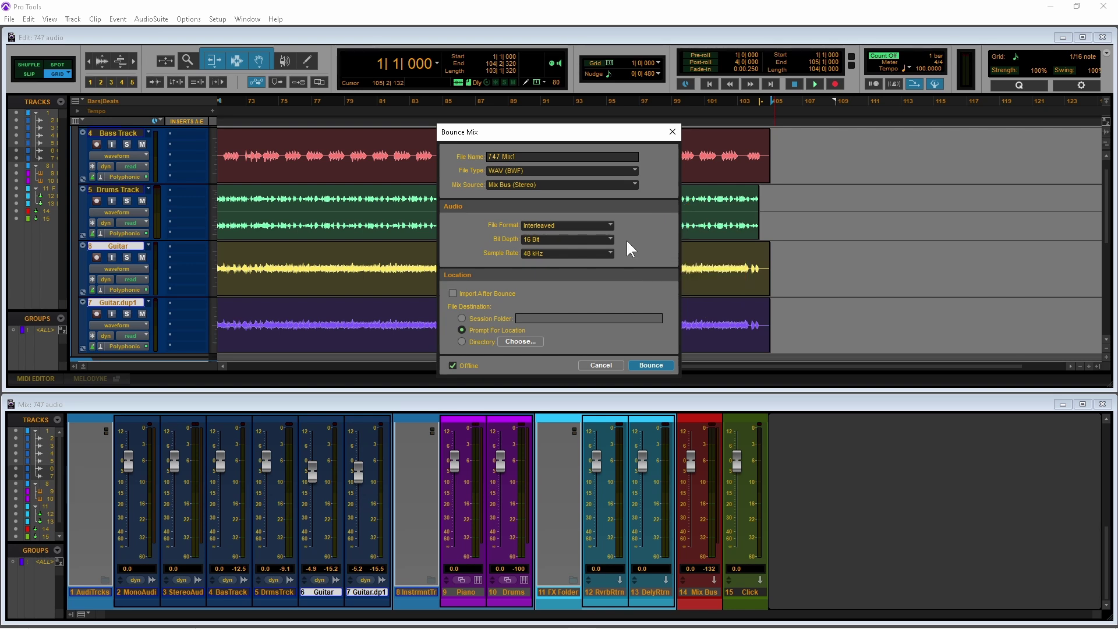
click(611, 254)
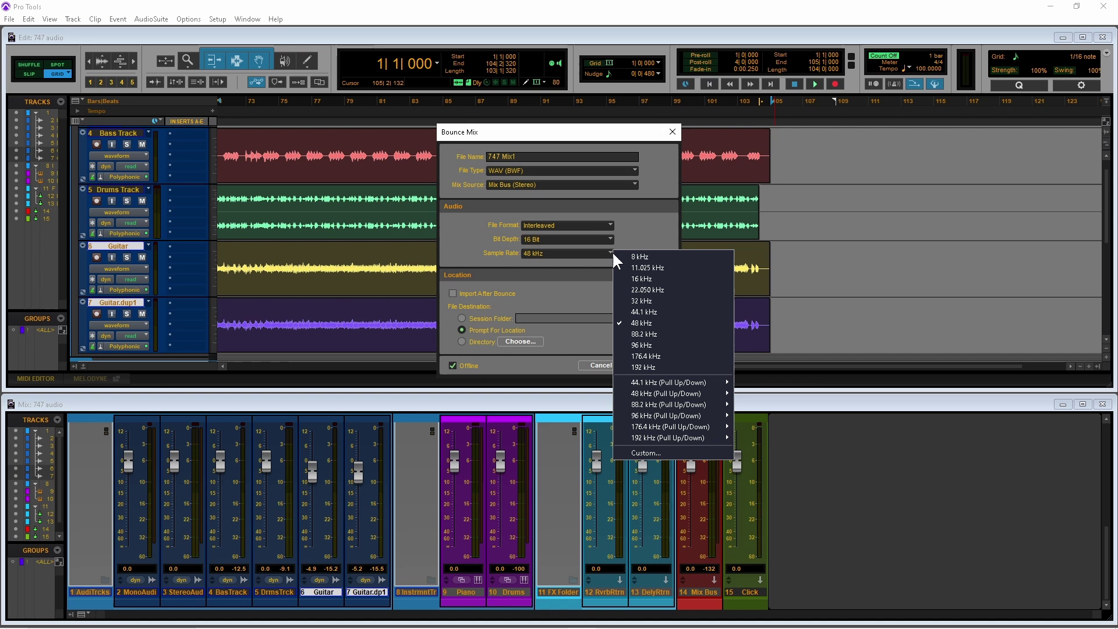
click(642, 311)
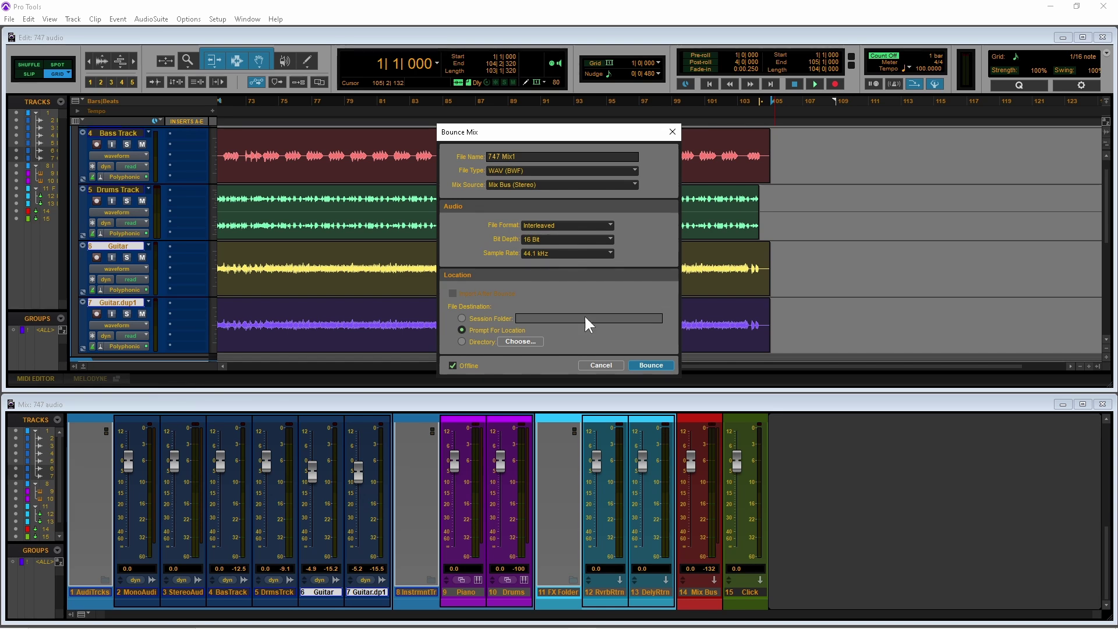
- Set the bounce destination folder to d:\My songs\
click(533, 342)
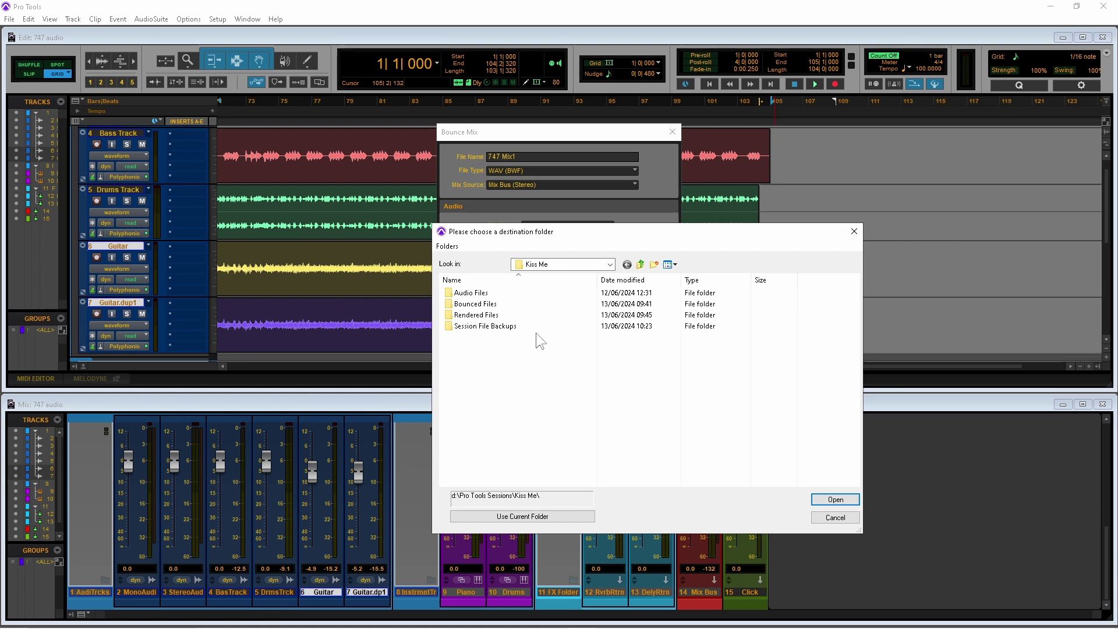
key(alt+Left)
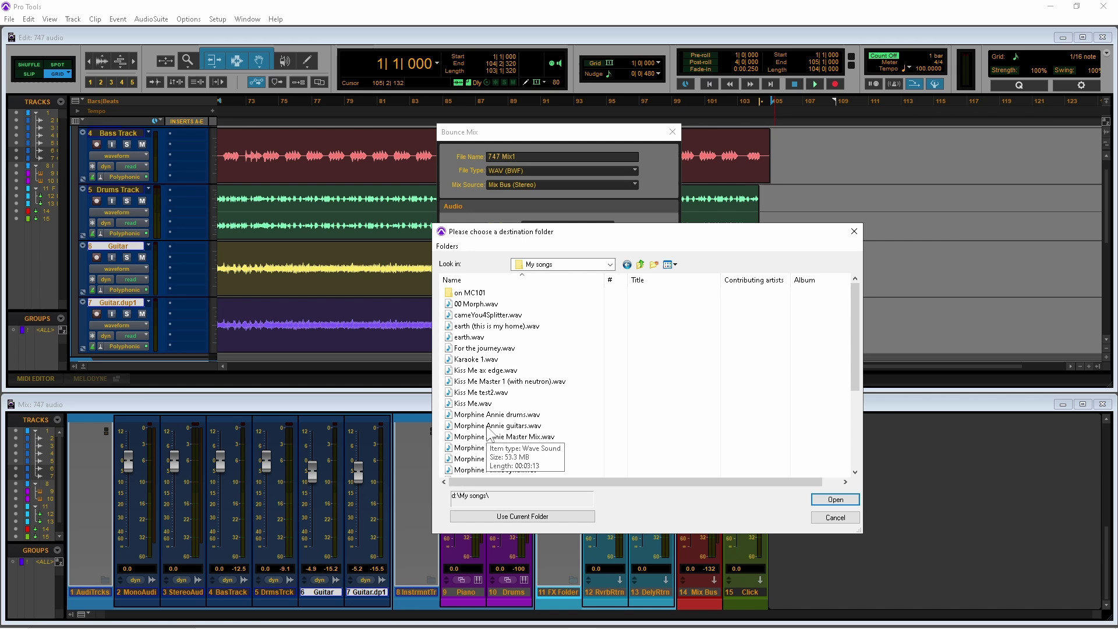
click(520, 515)
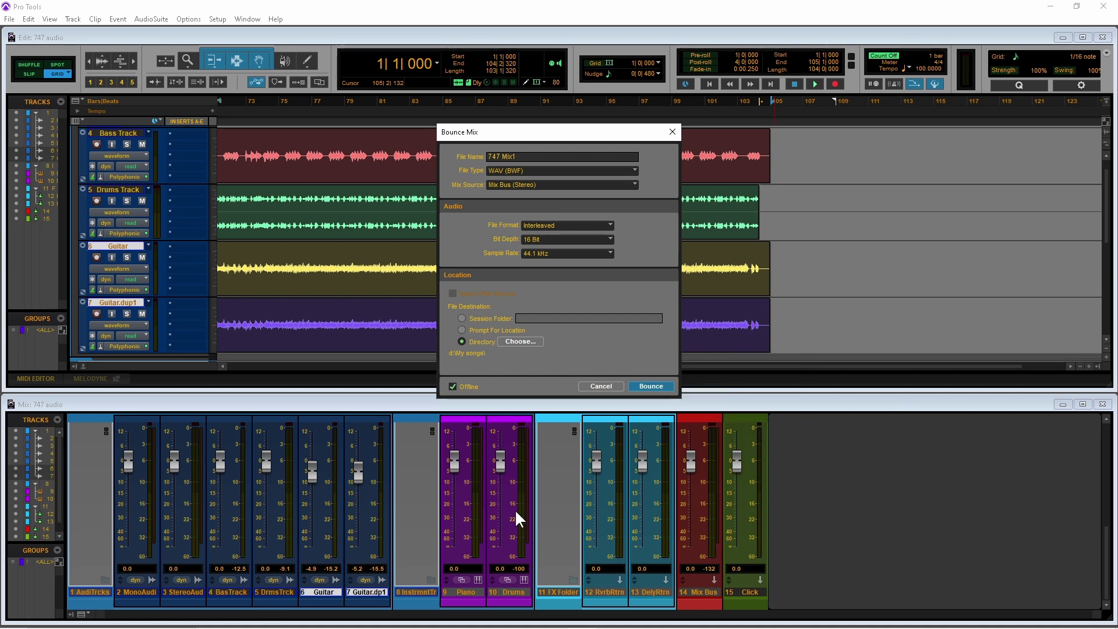
- Start the offline bounce of the mix to the '747 Mix1' WAV file
click(655, 385)
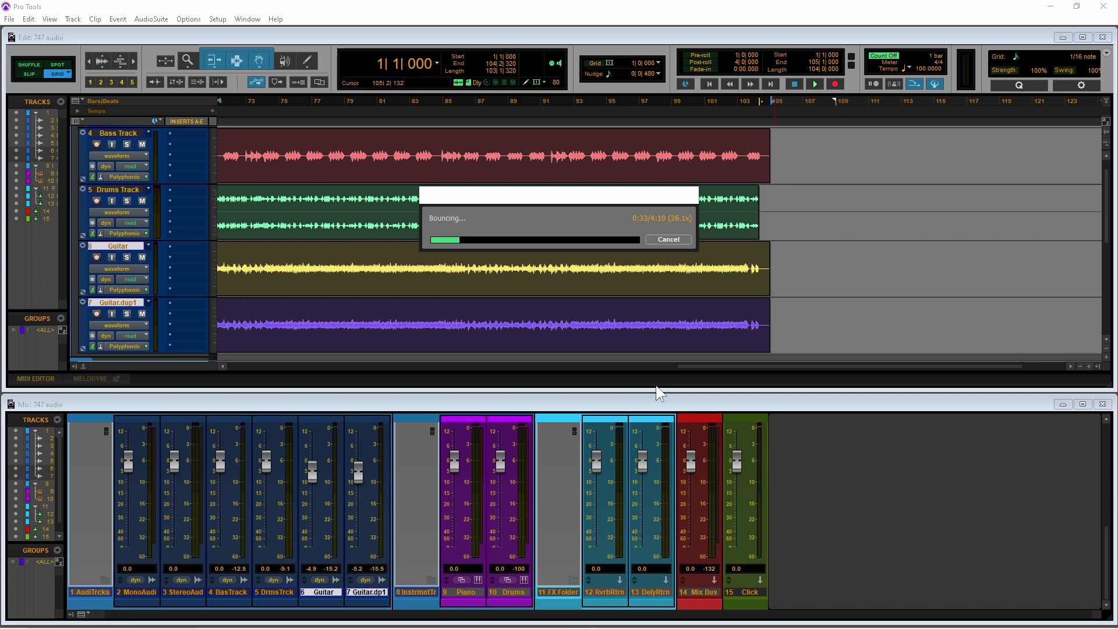